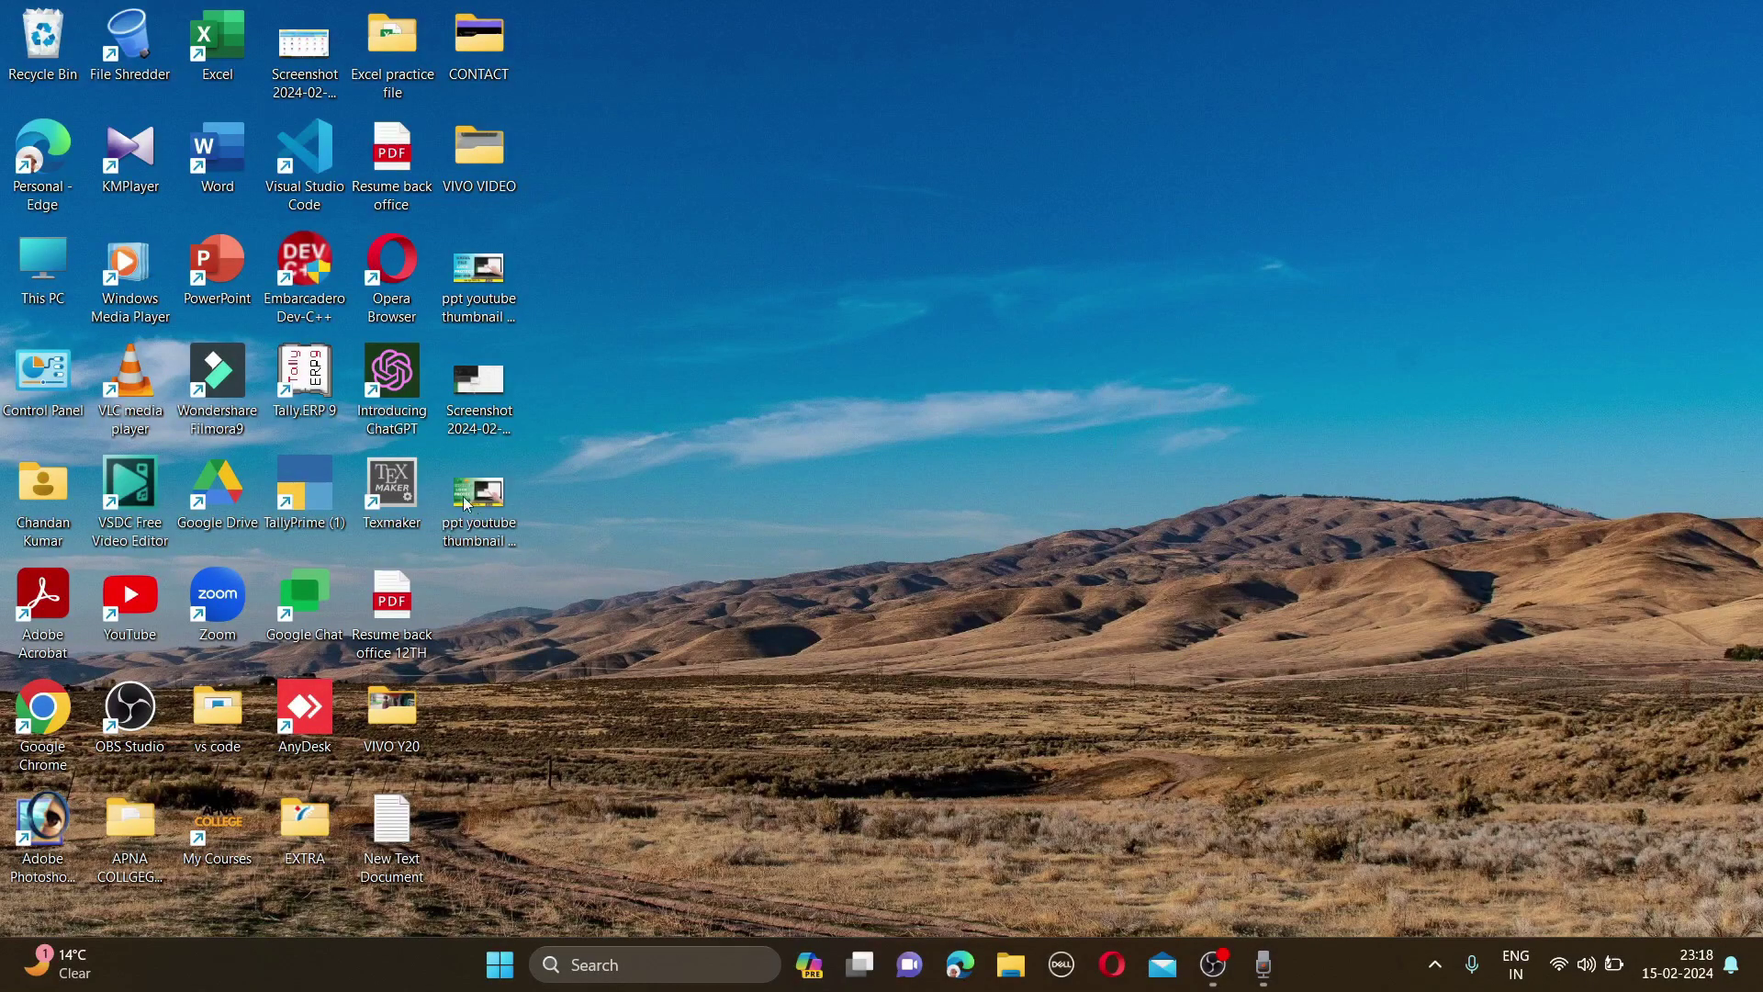
- Launch Excel, open PART 23 from the Recent list, and go to the File backstage
double_click(231, 44)
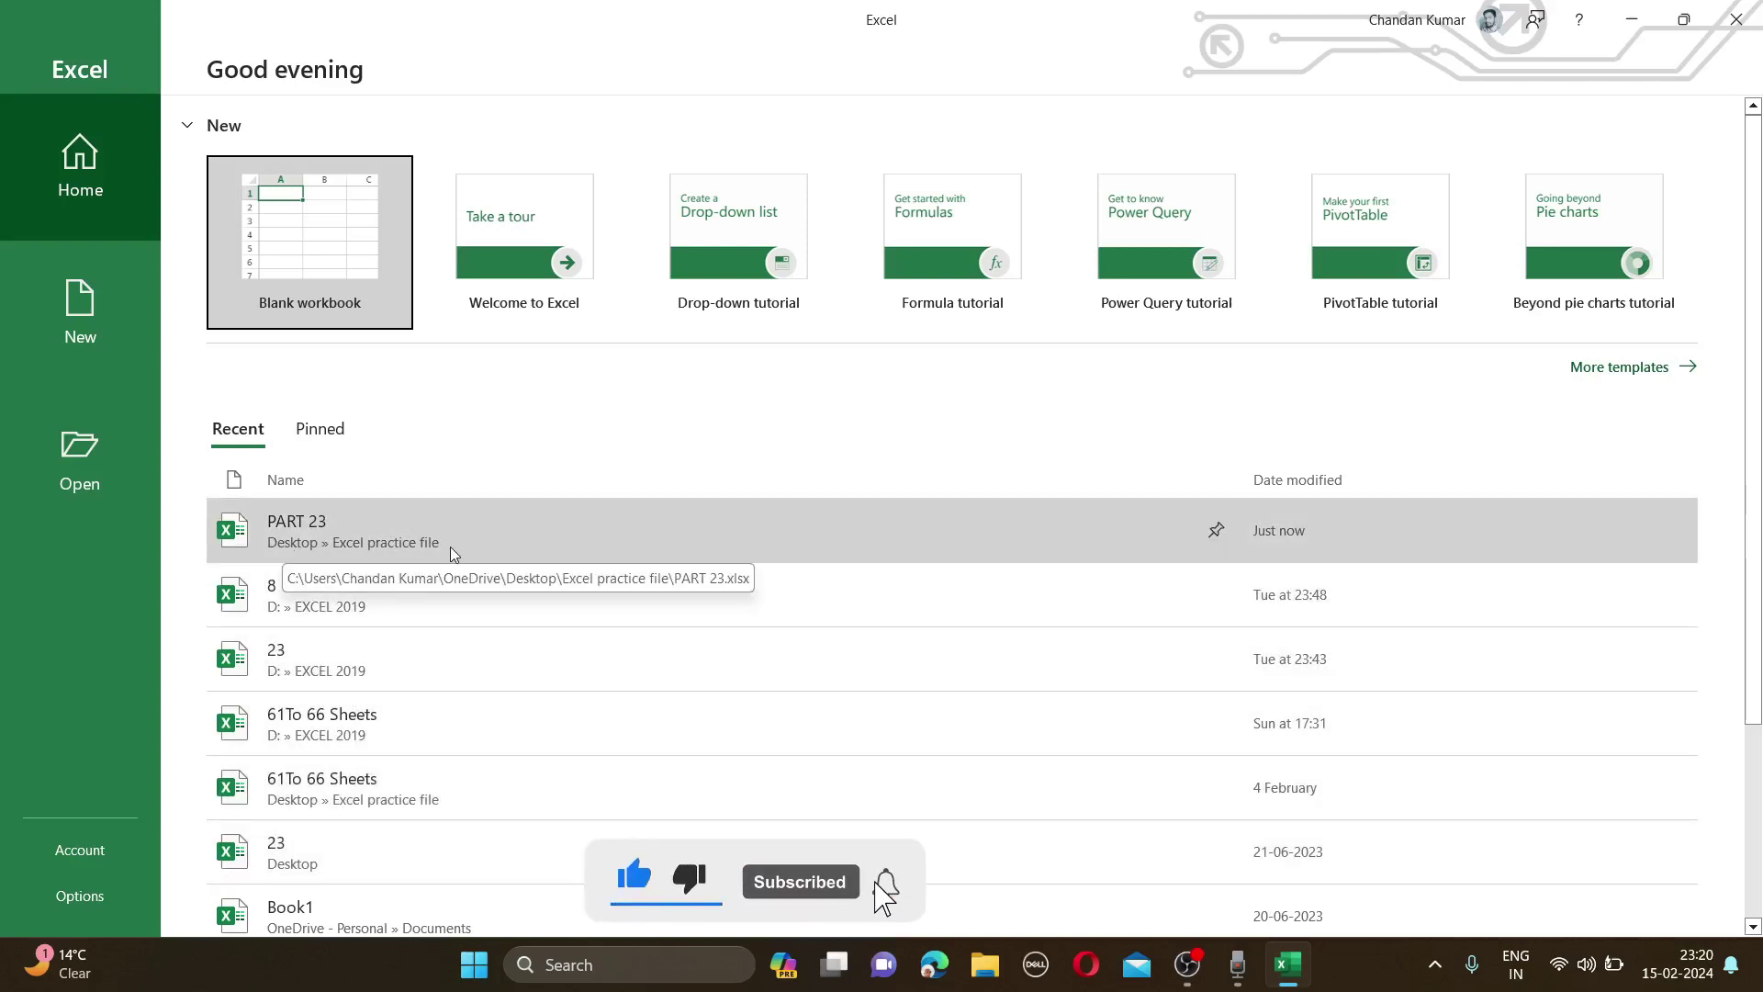
click(337, 547)
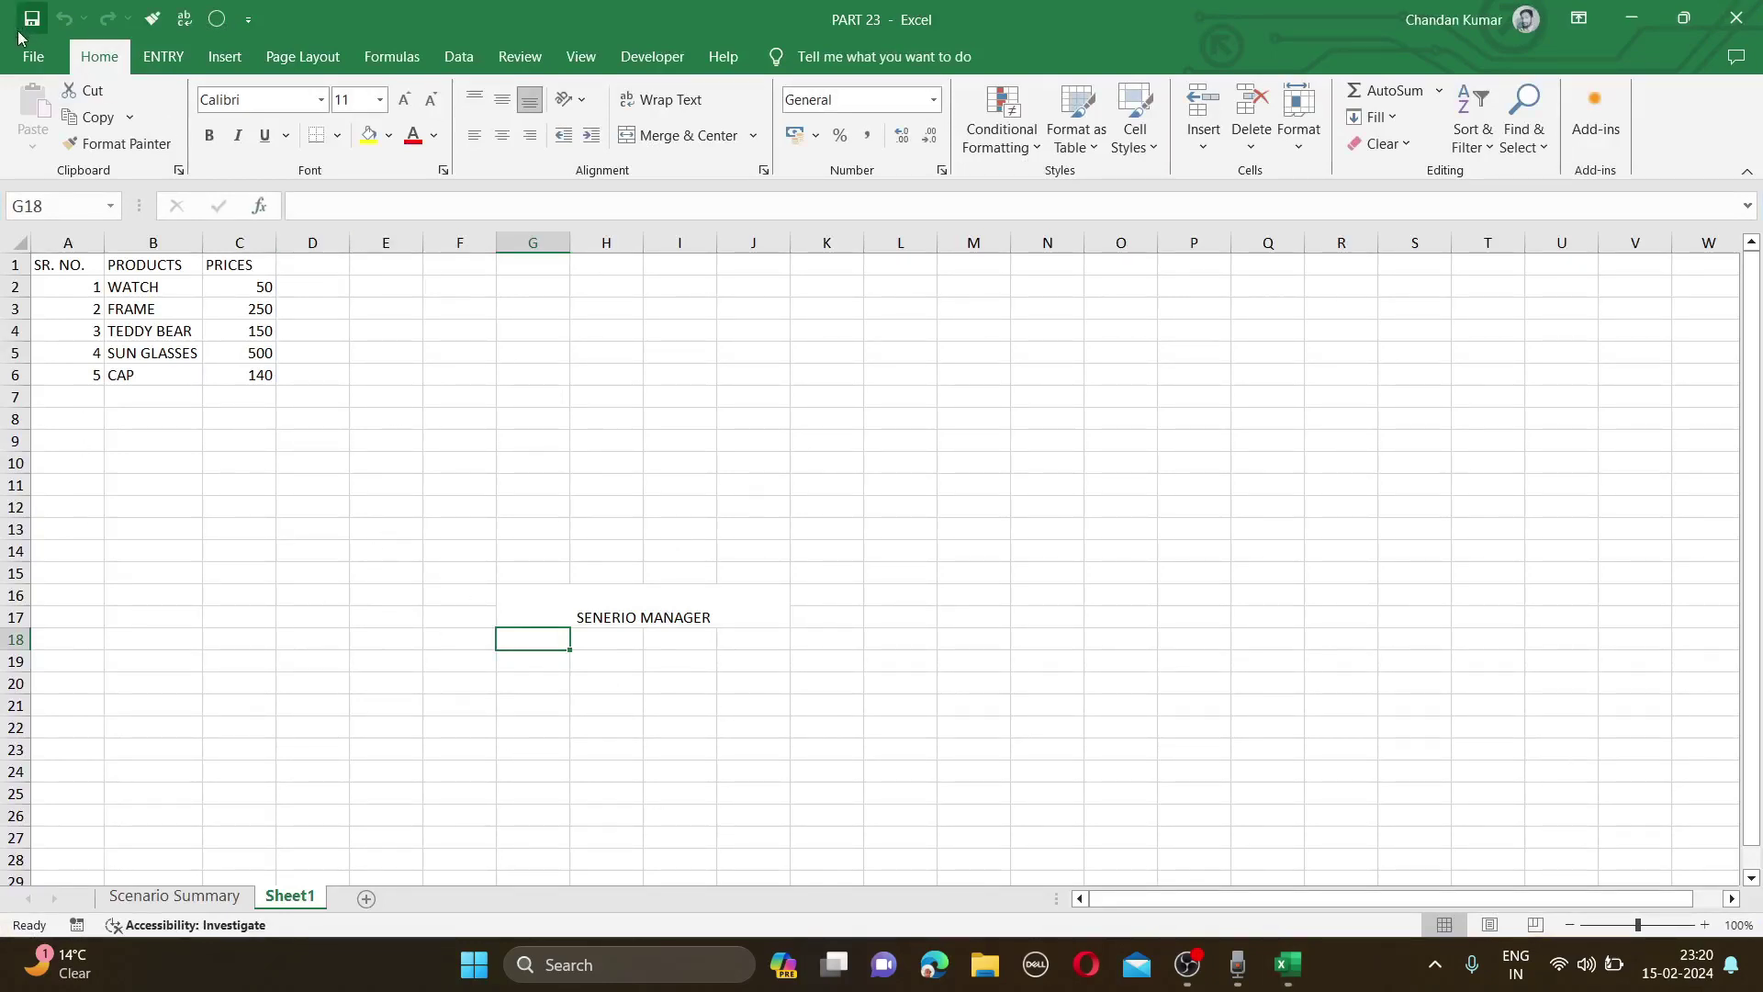
click(35, 57)
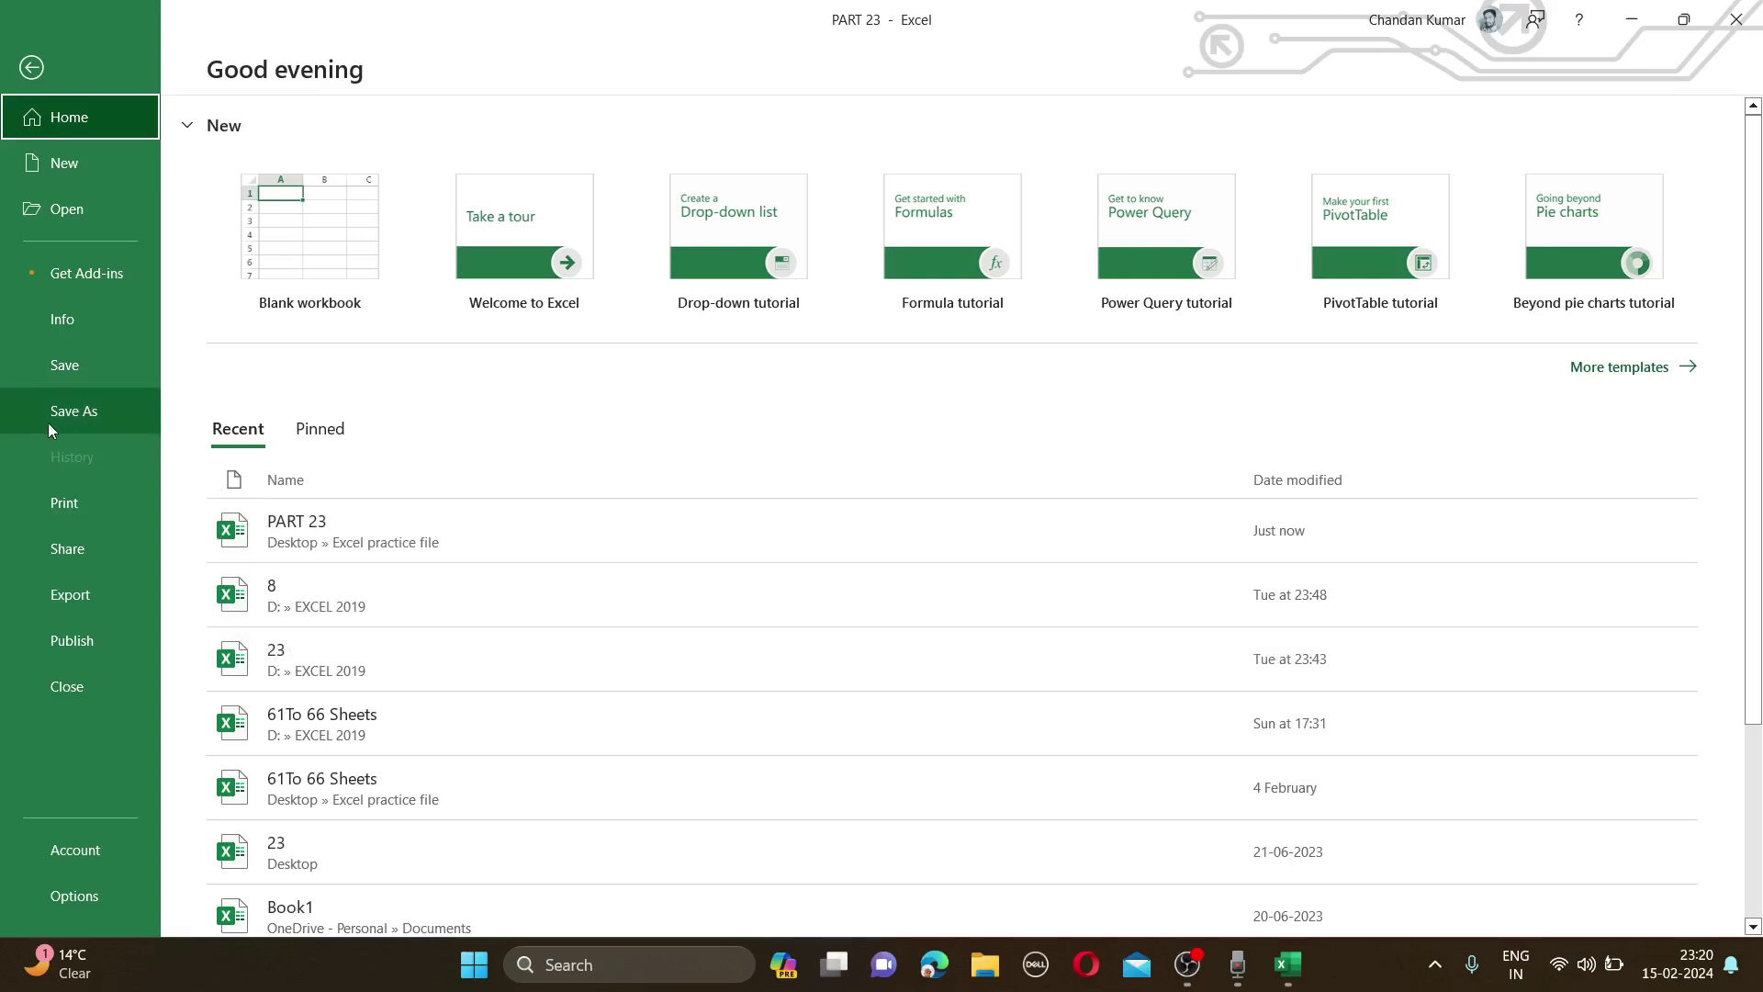
- Bring up the Save As dialog for PART 23 in D:\EXCEL 2019 and expand its Tools list
click(97, 422)
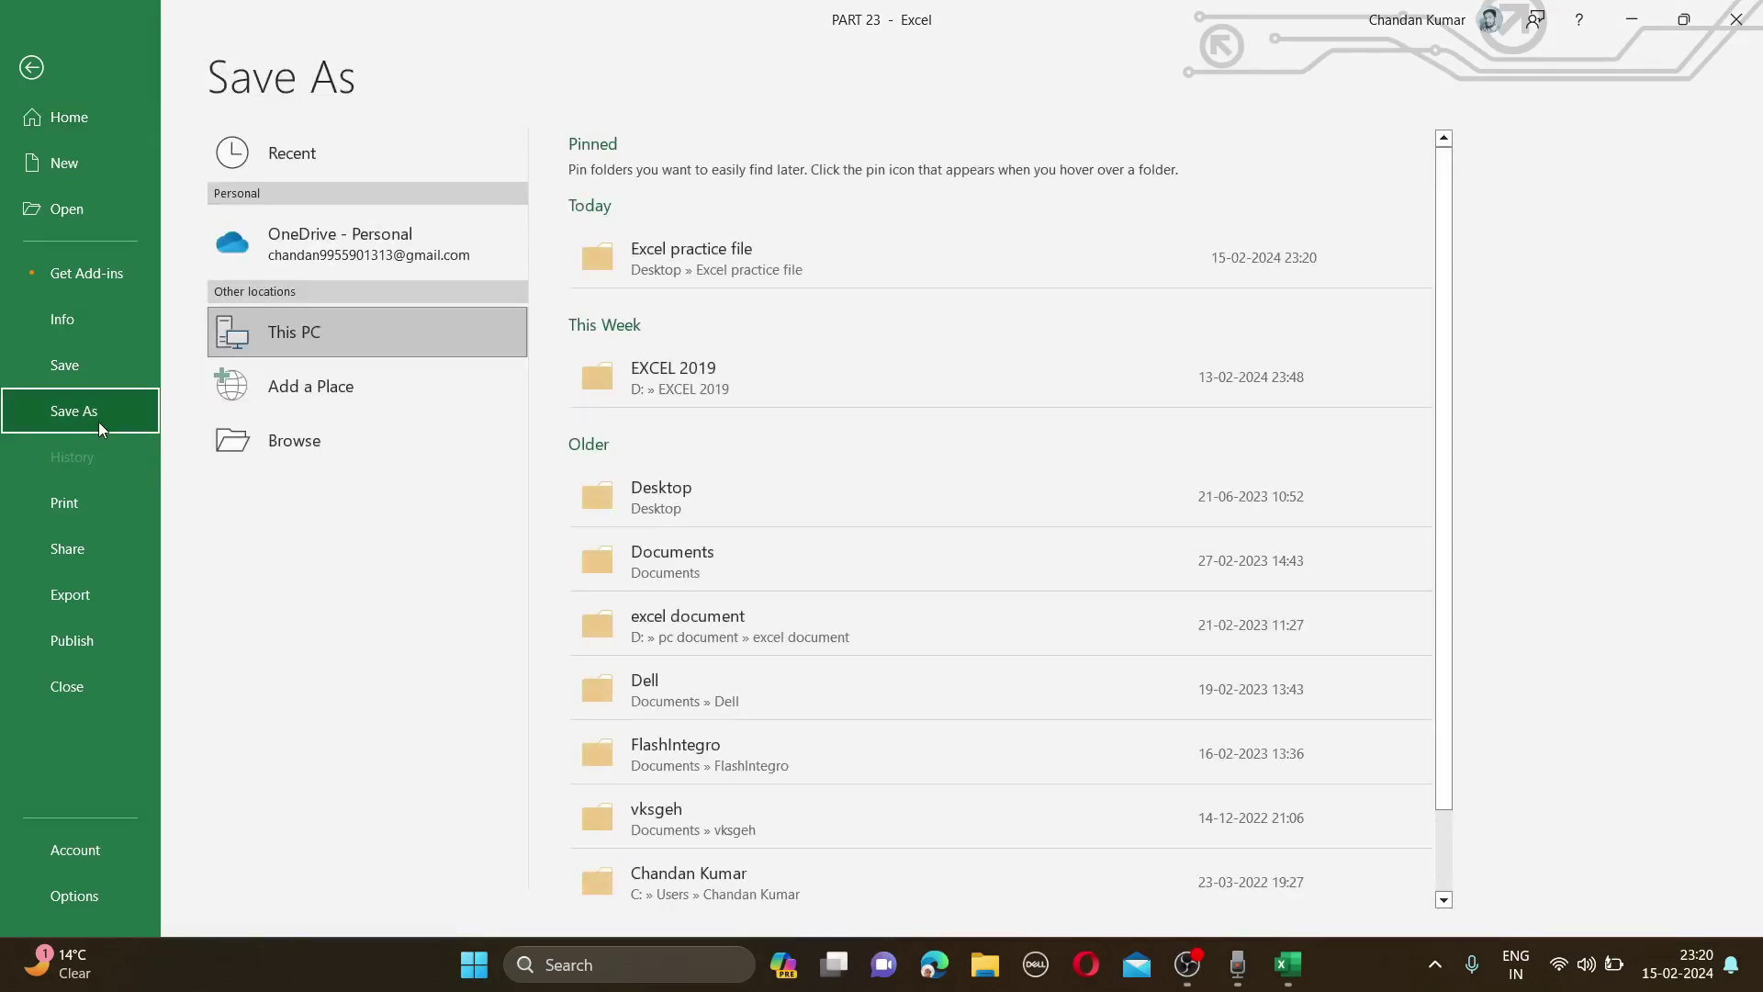
click(303, 346)
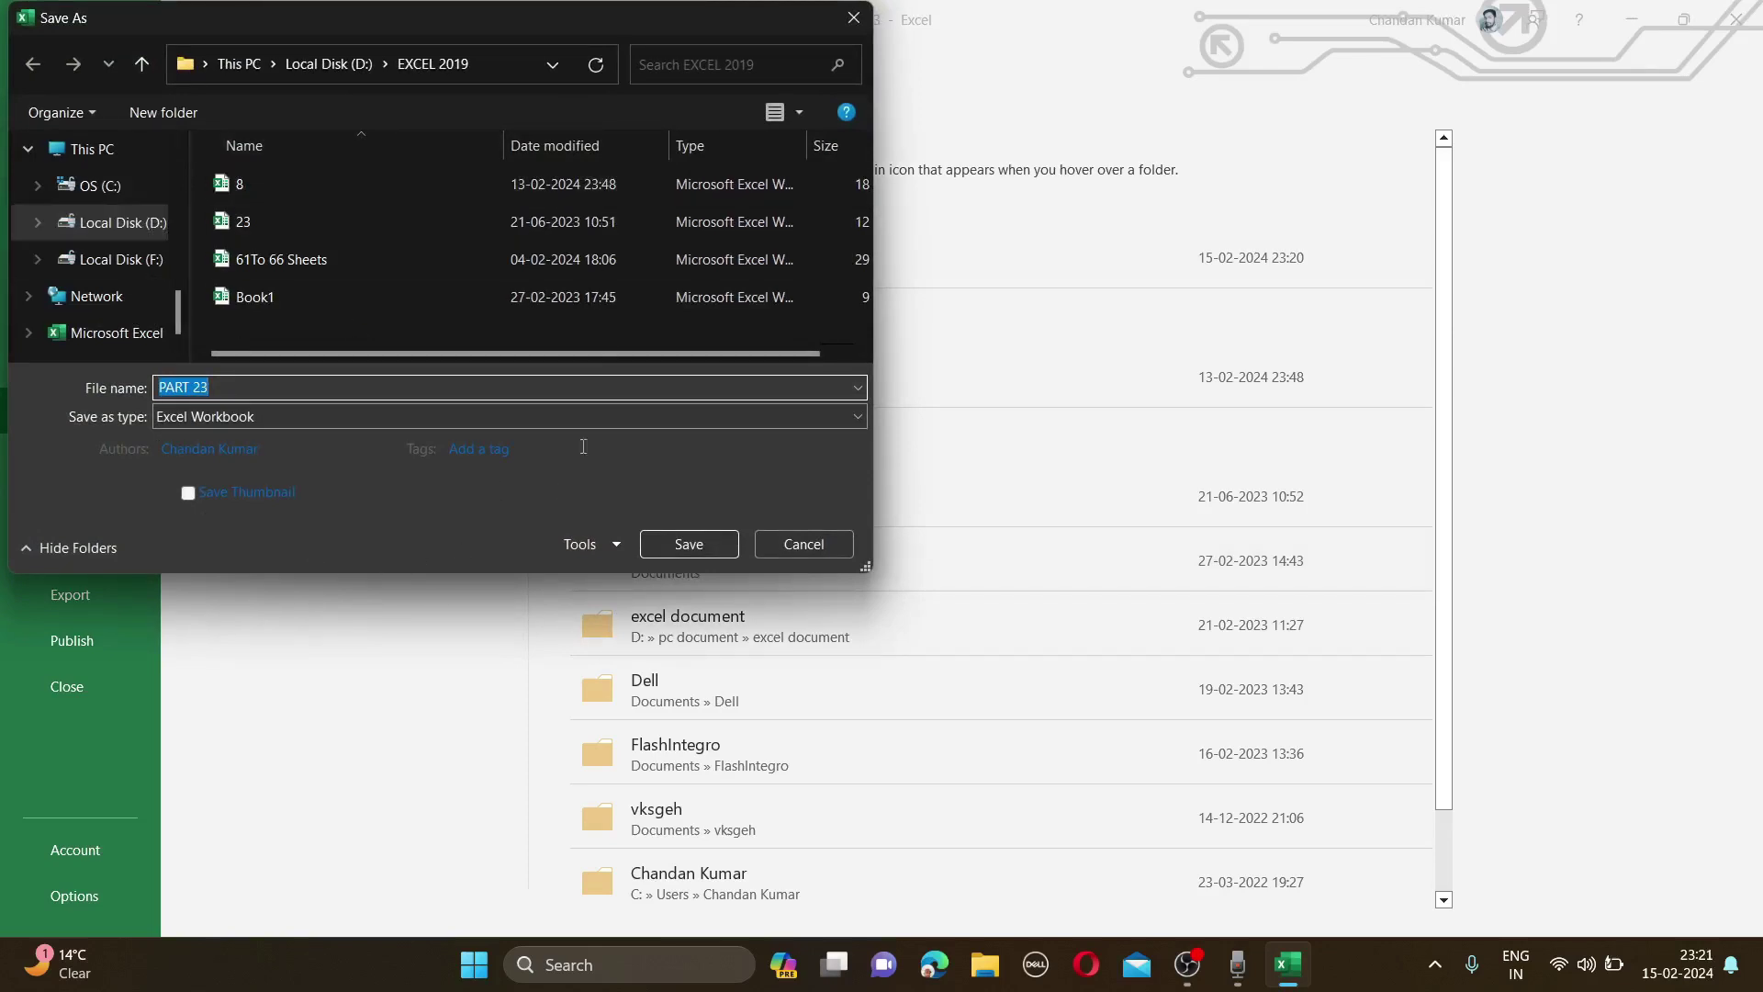
click(256, 394)
click(616, 547)
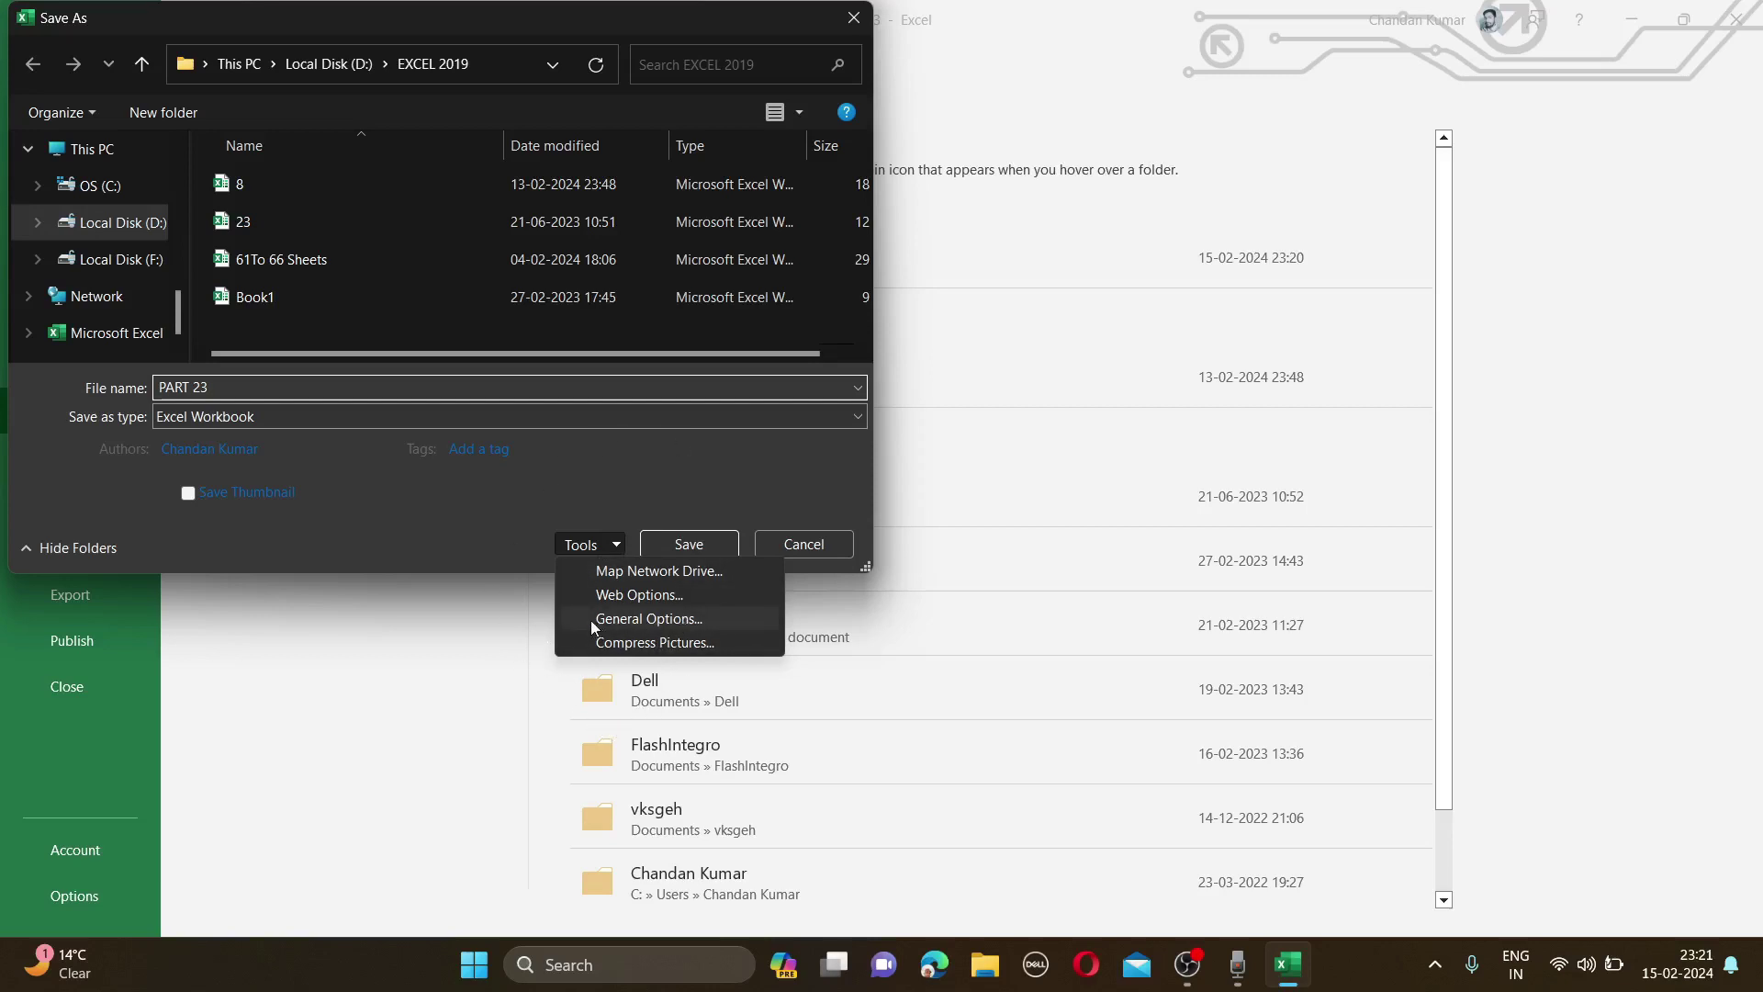
- In General Options, enter a password to open and a password to modify, then confirm both
click(667, 620)
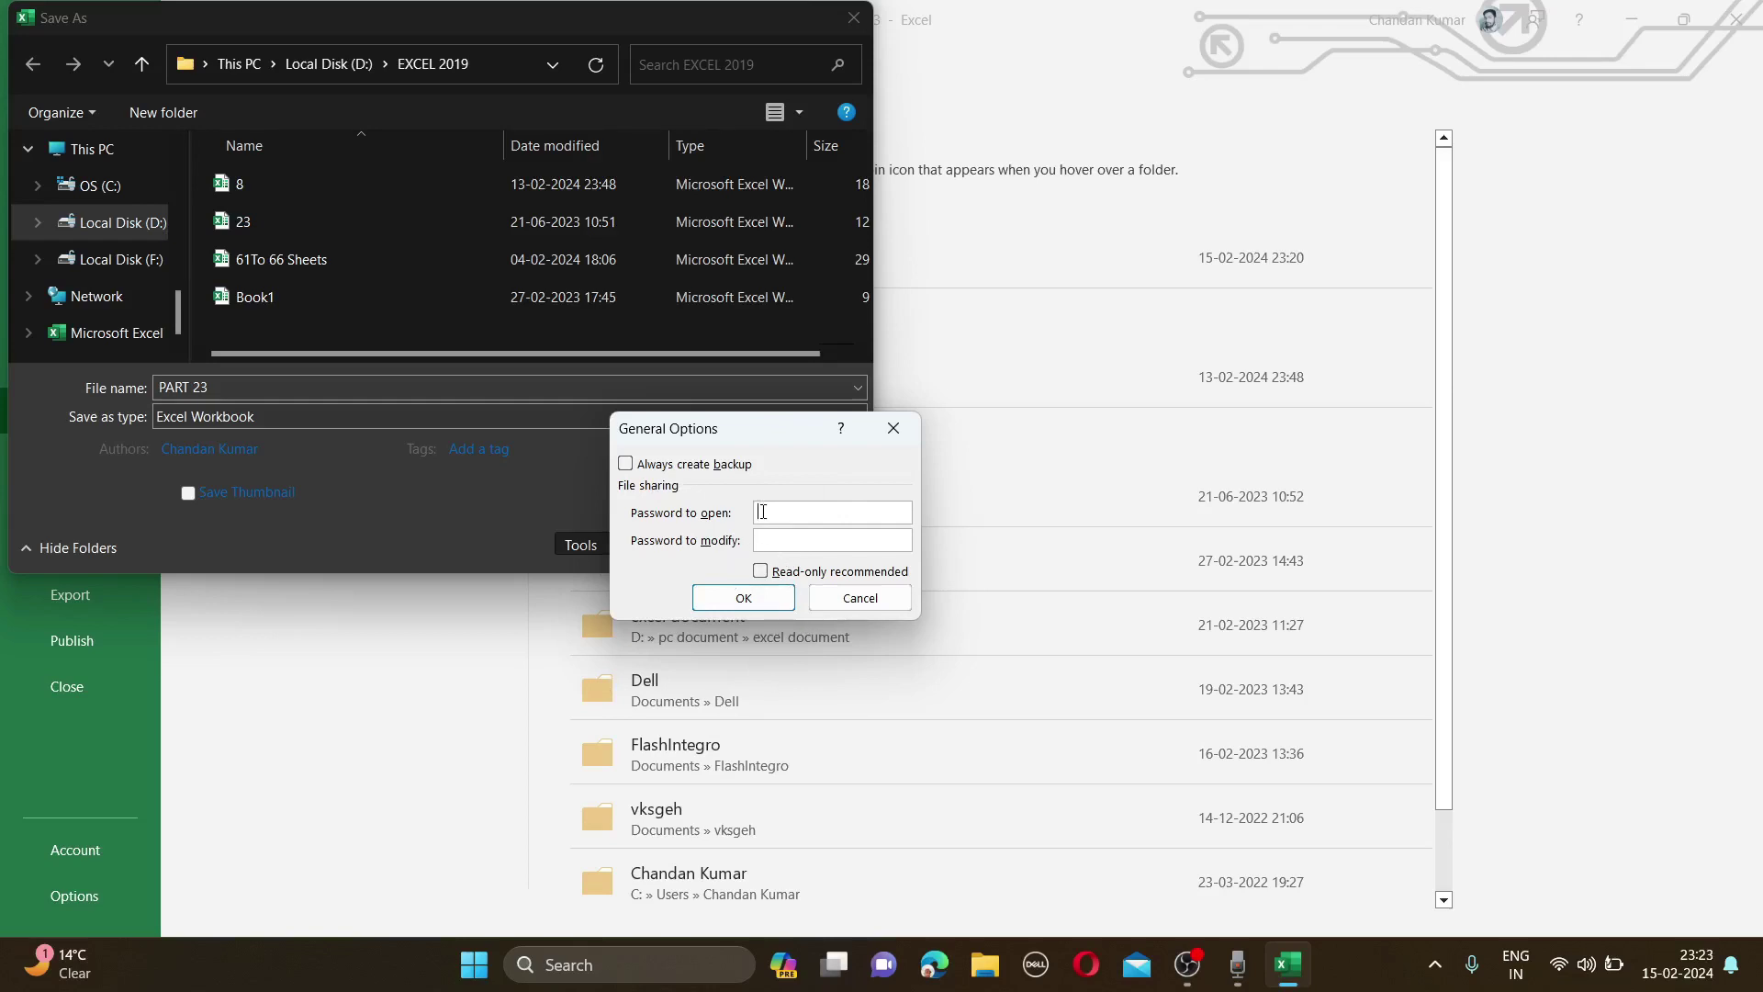
click(725, 602)
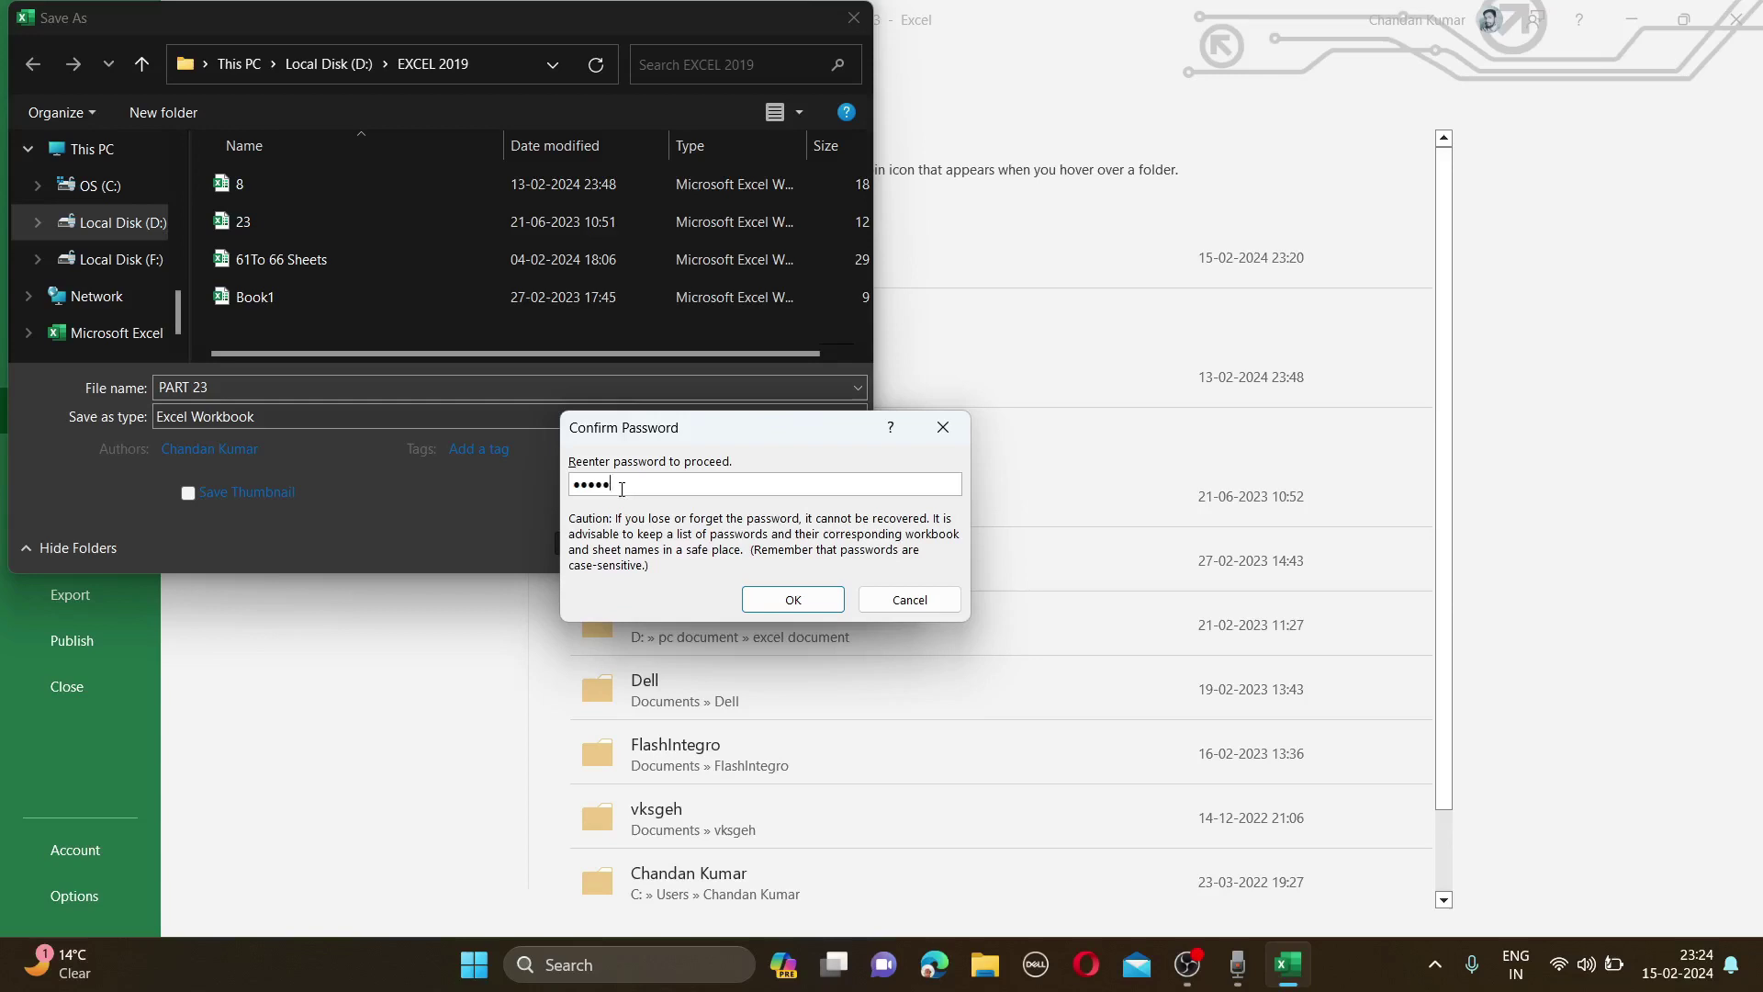
click(793, 598)
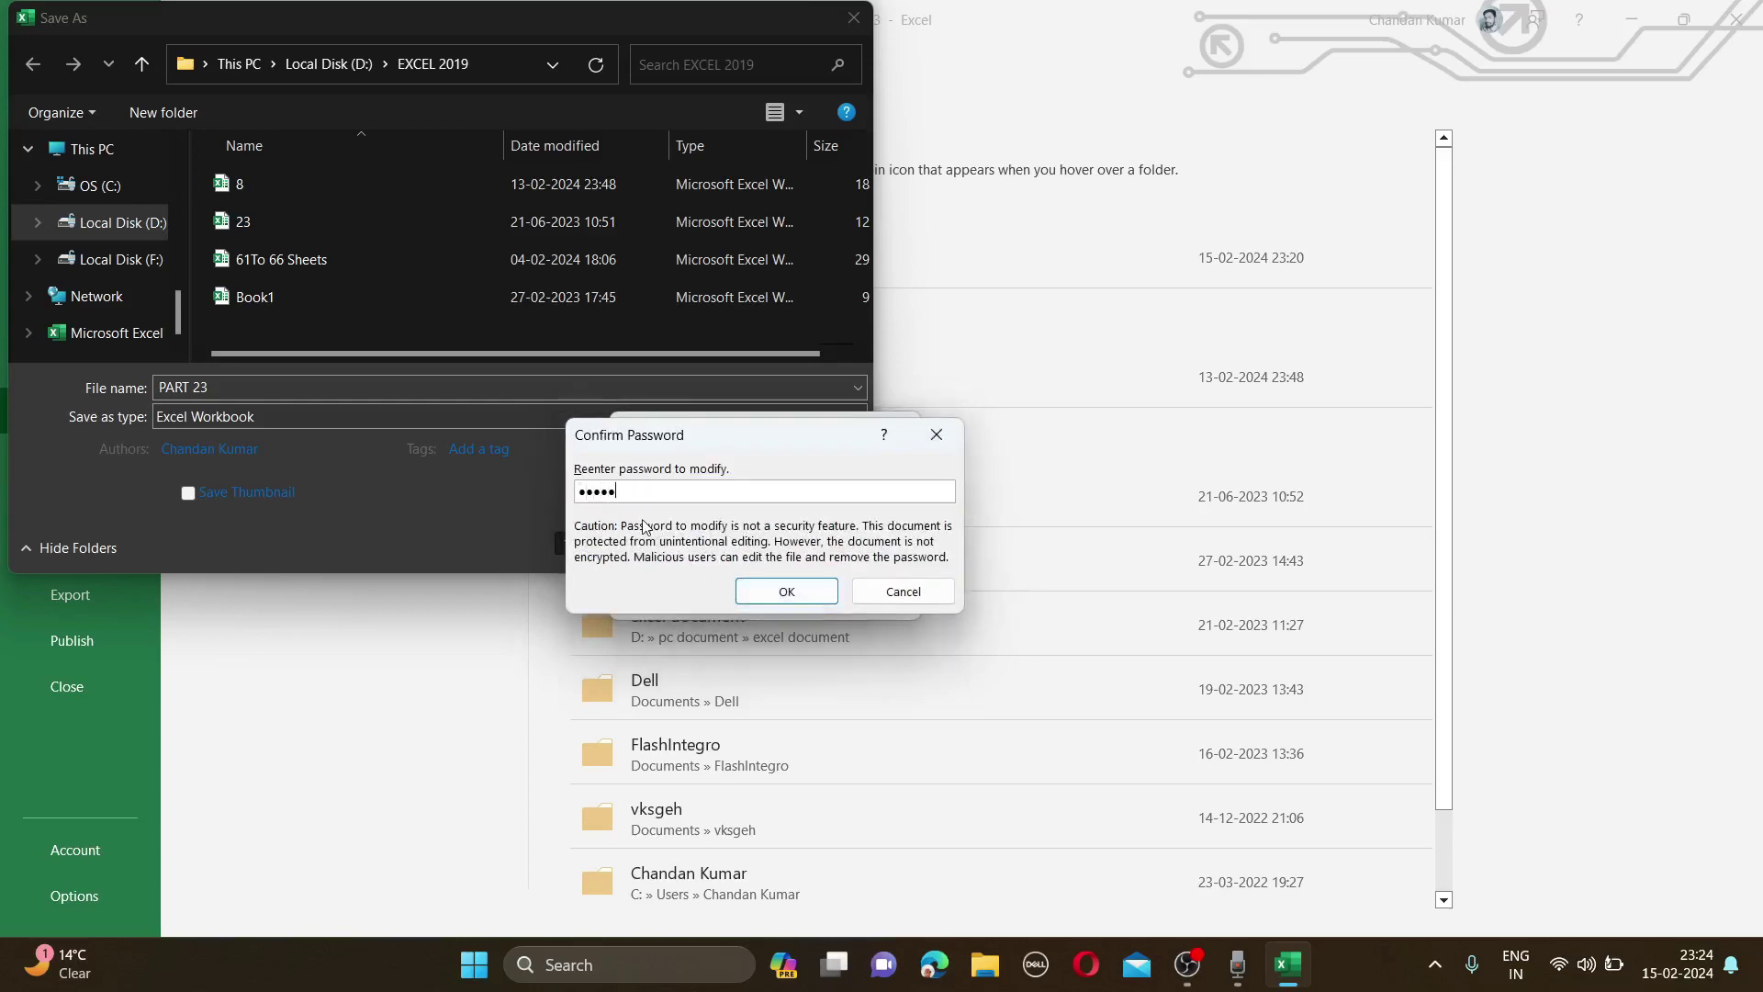
click(790, 590)
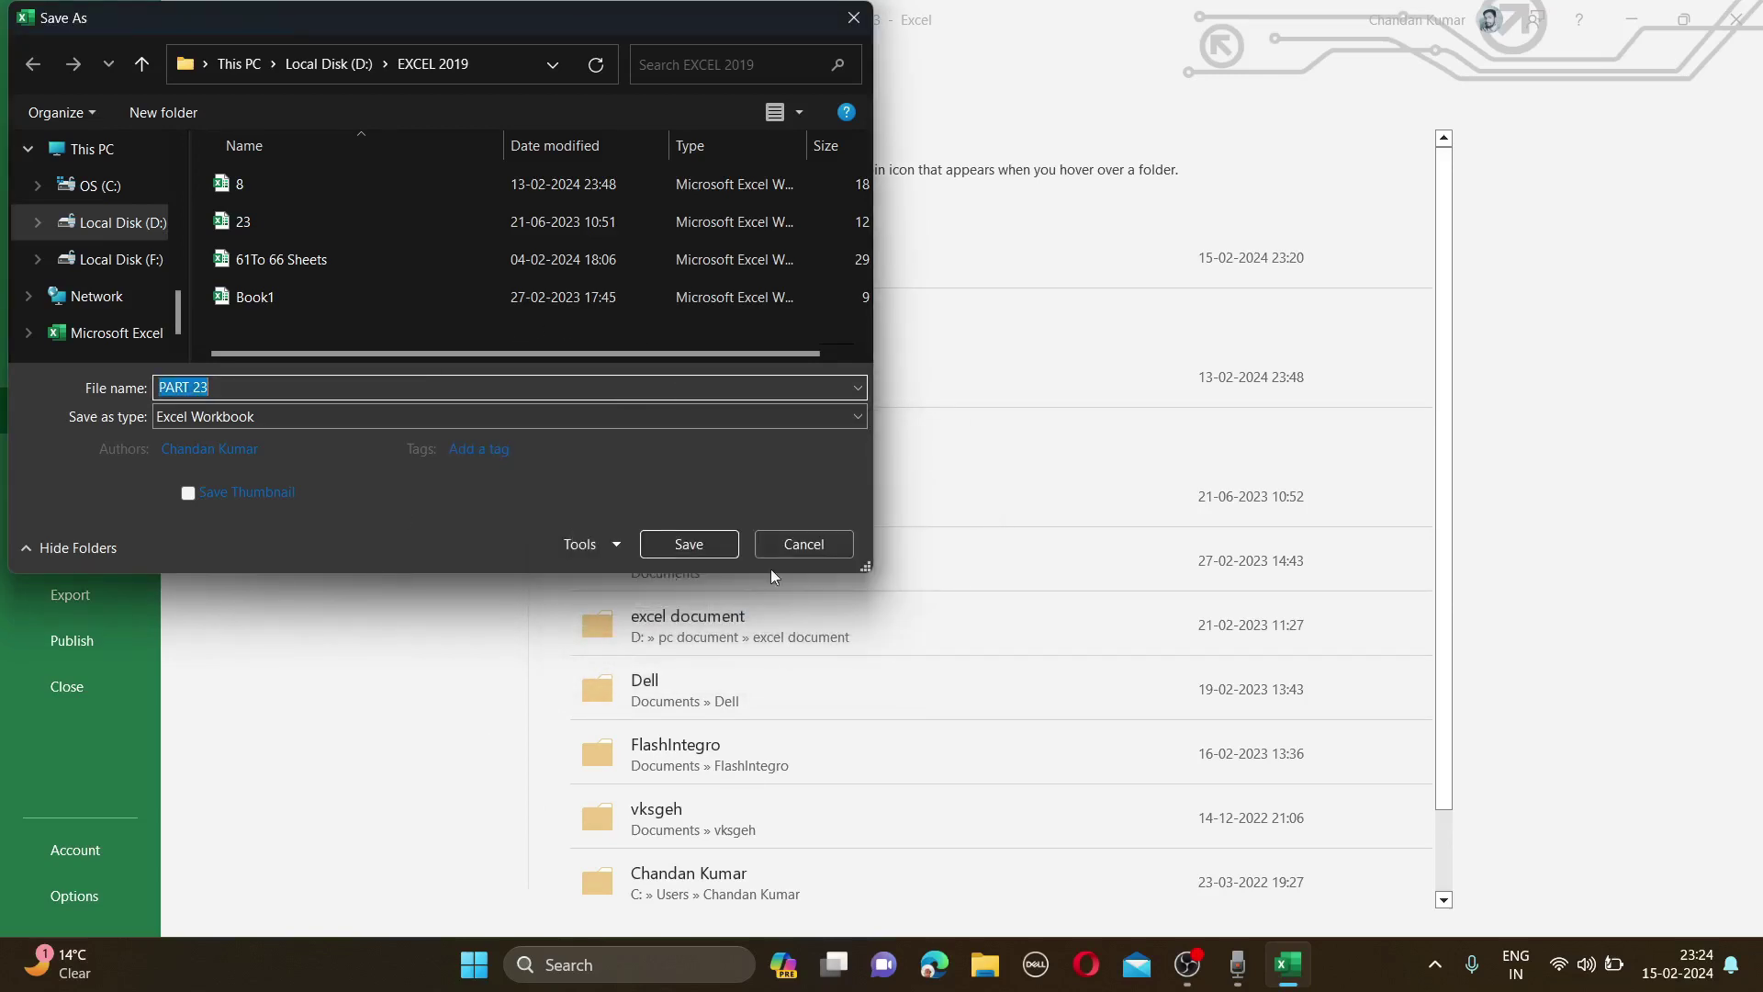
- Save the protected PART 23 to D:\EXCEL 2019, then close and relaunch Excel
click(665, 550)
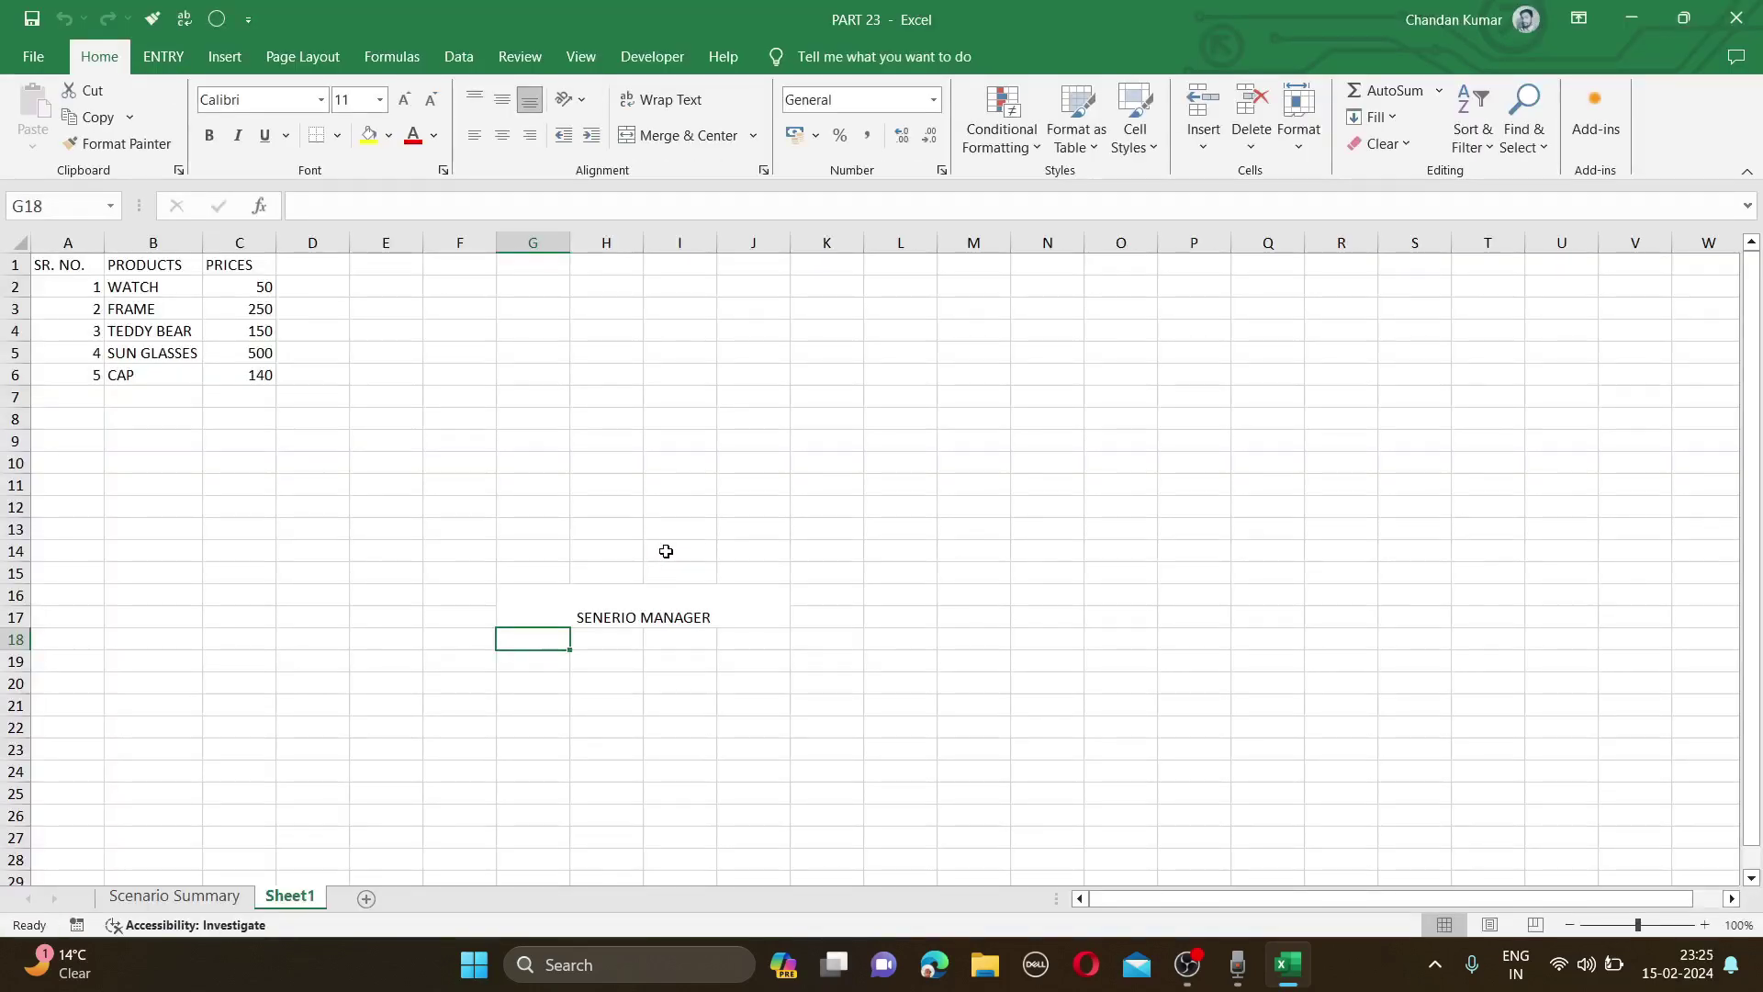
click(1737, 13)
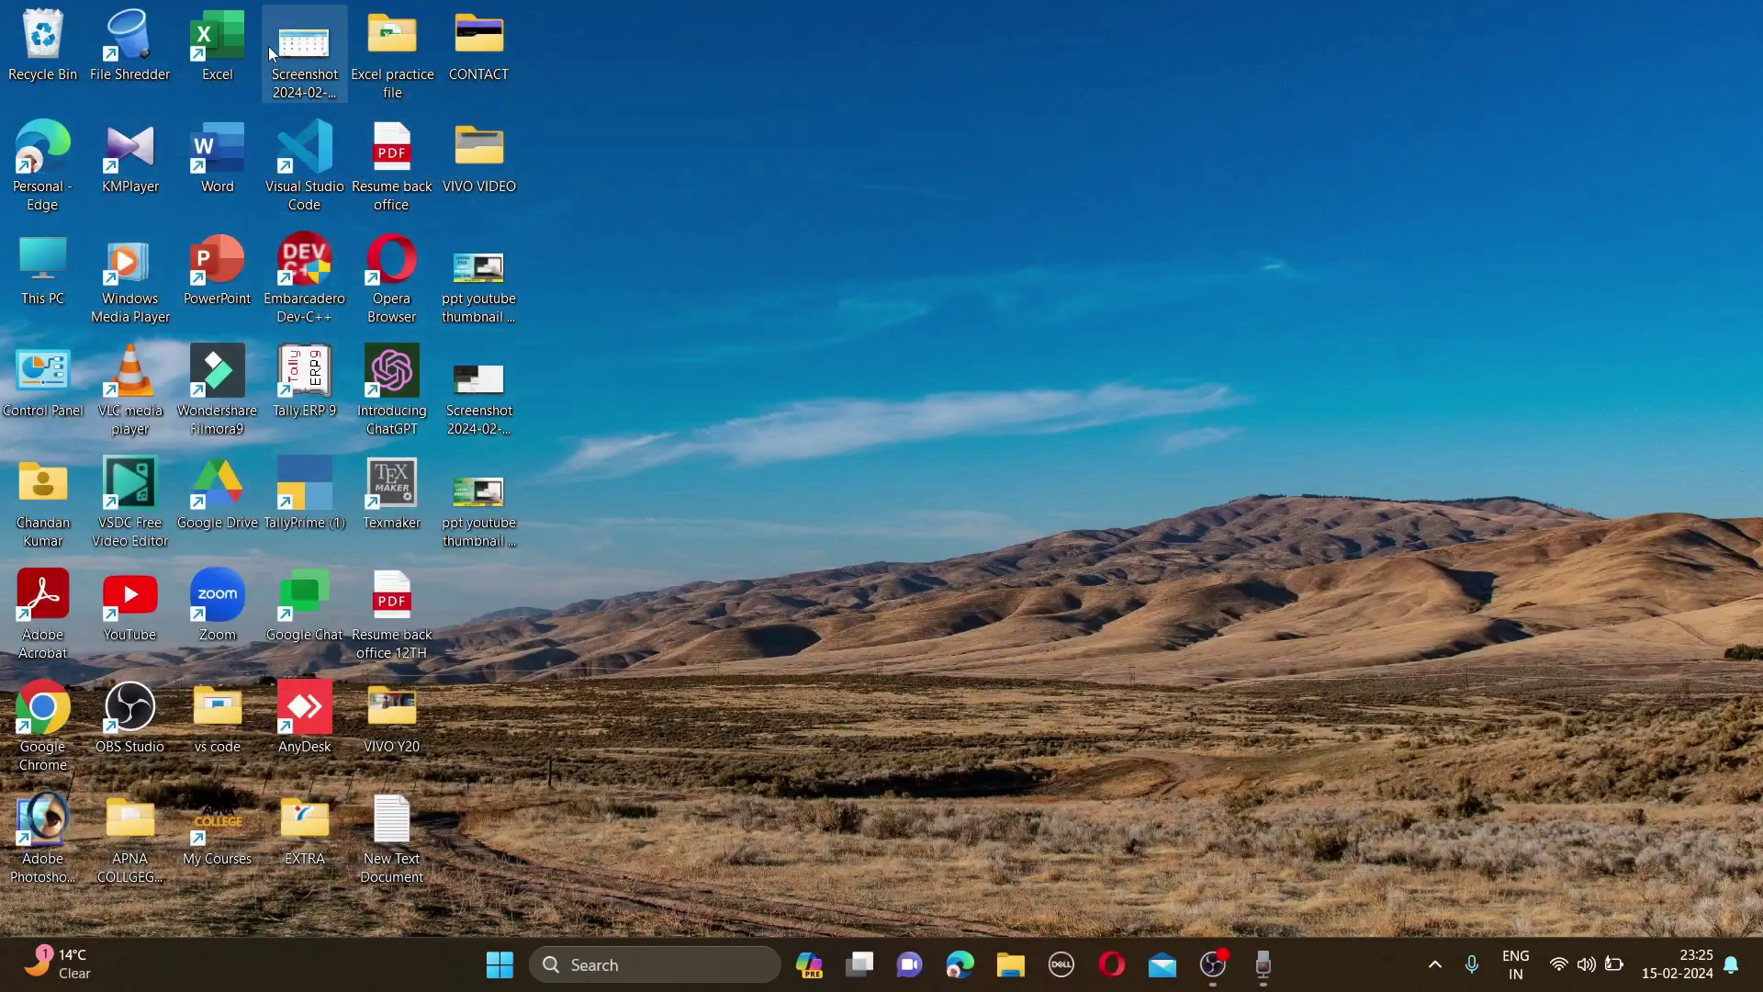
double_click(240, 54)
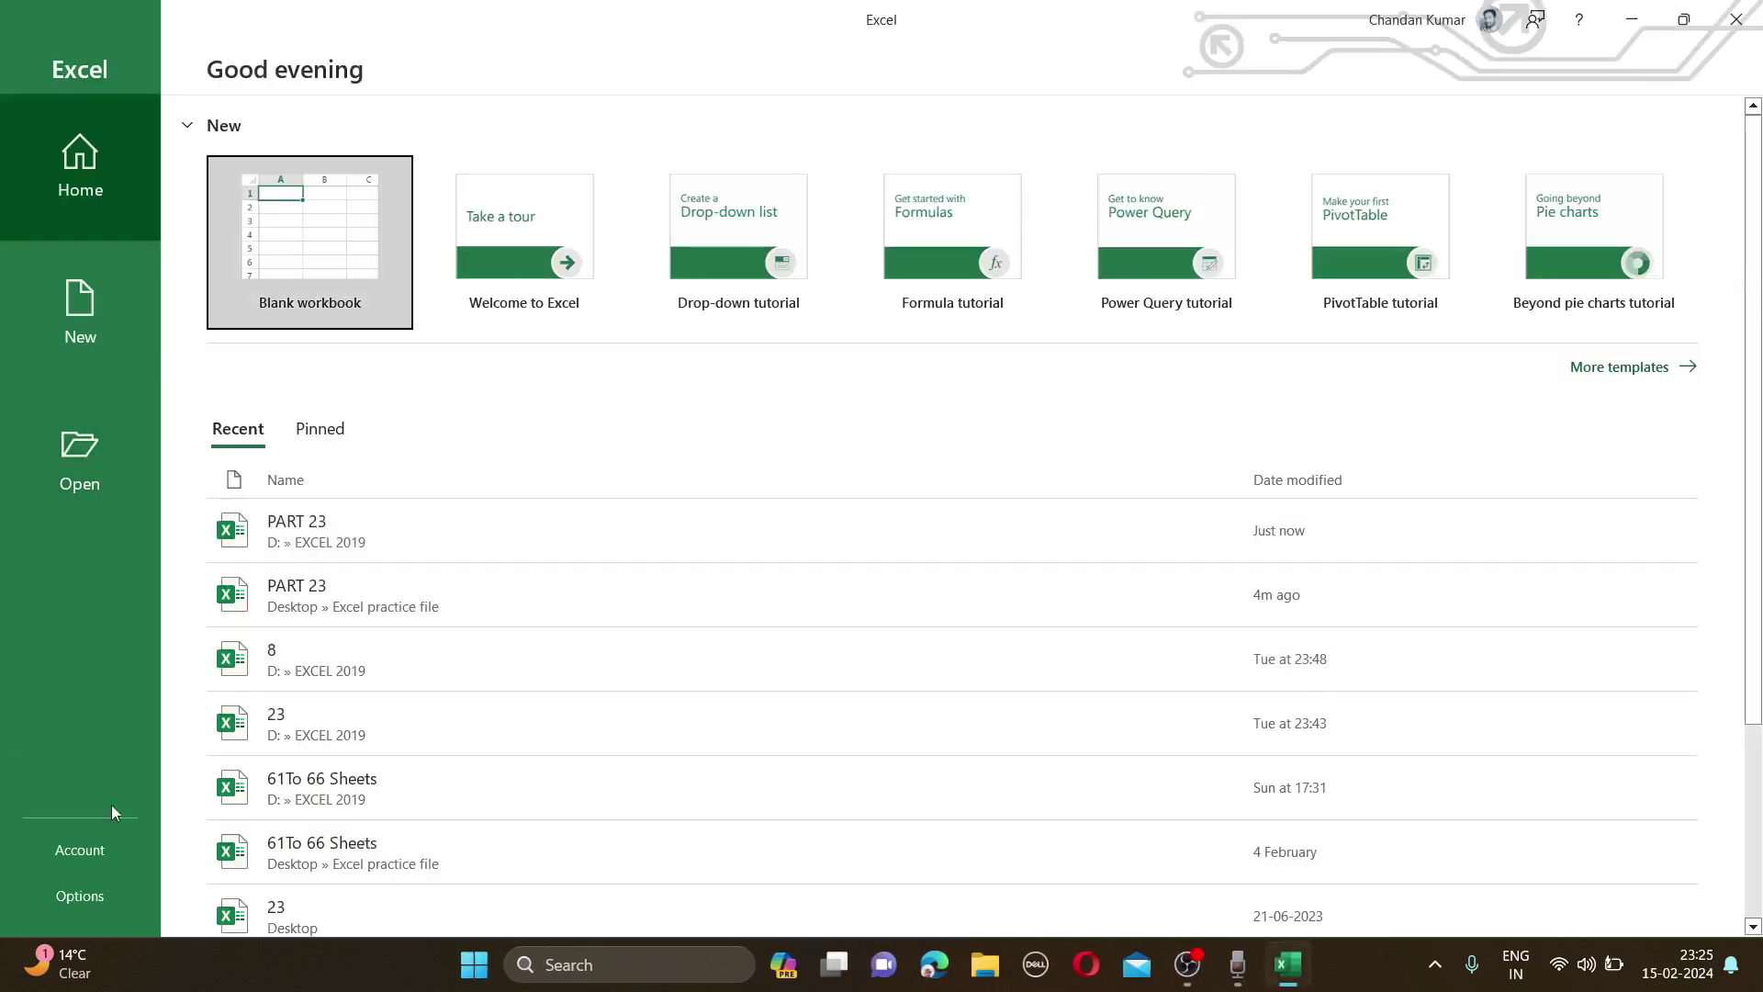
- Open PART 23 (D: » EXCEL 2019) from Recent, supplying the open password, then the modify password
click(398, 527)
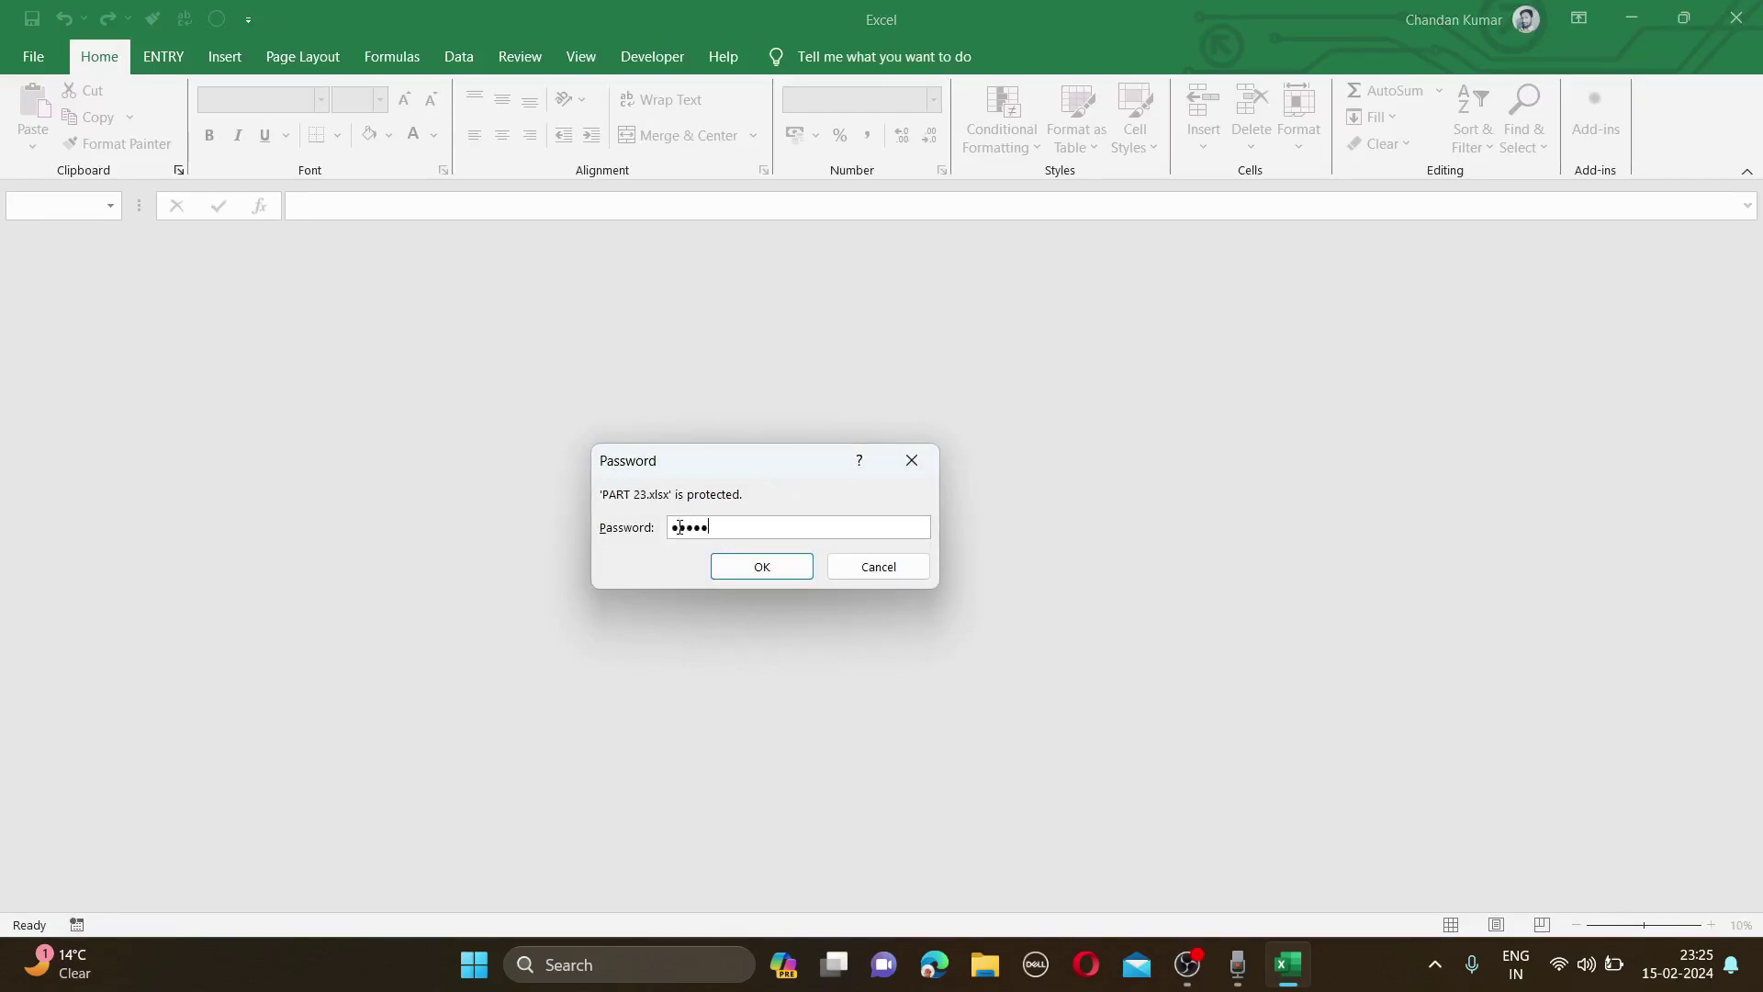
key(Return)
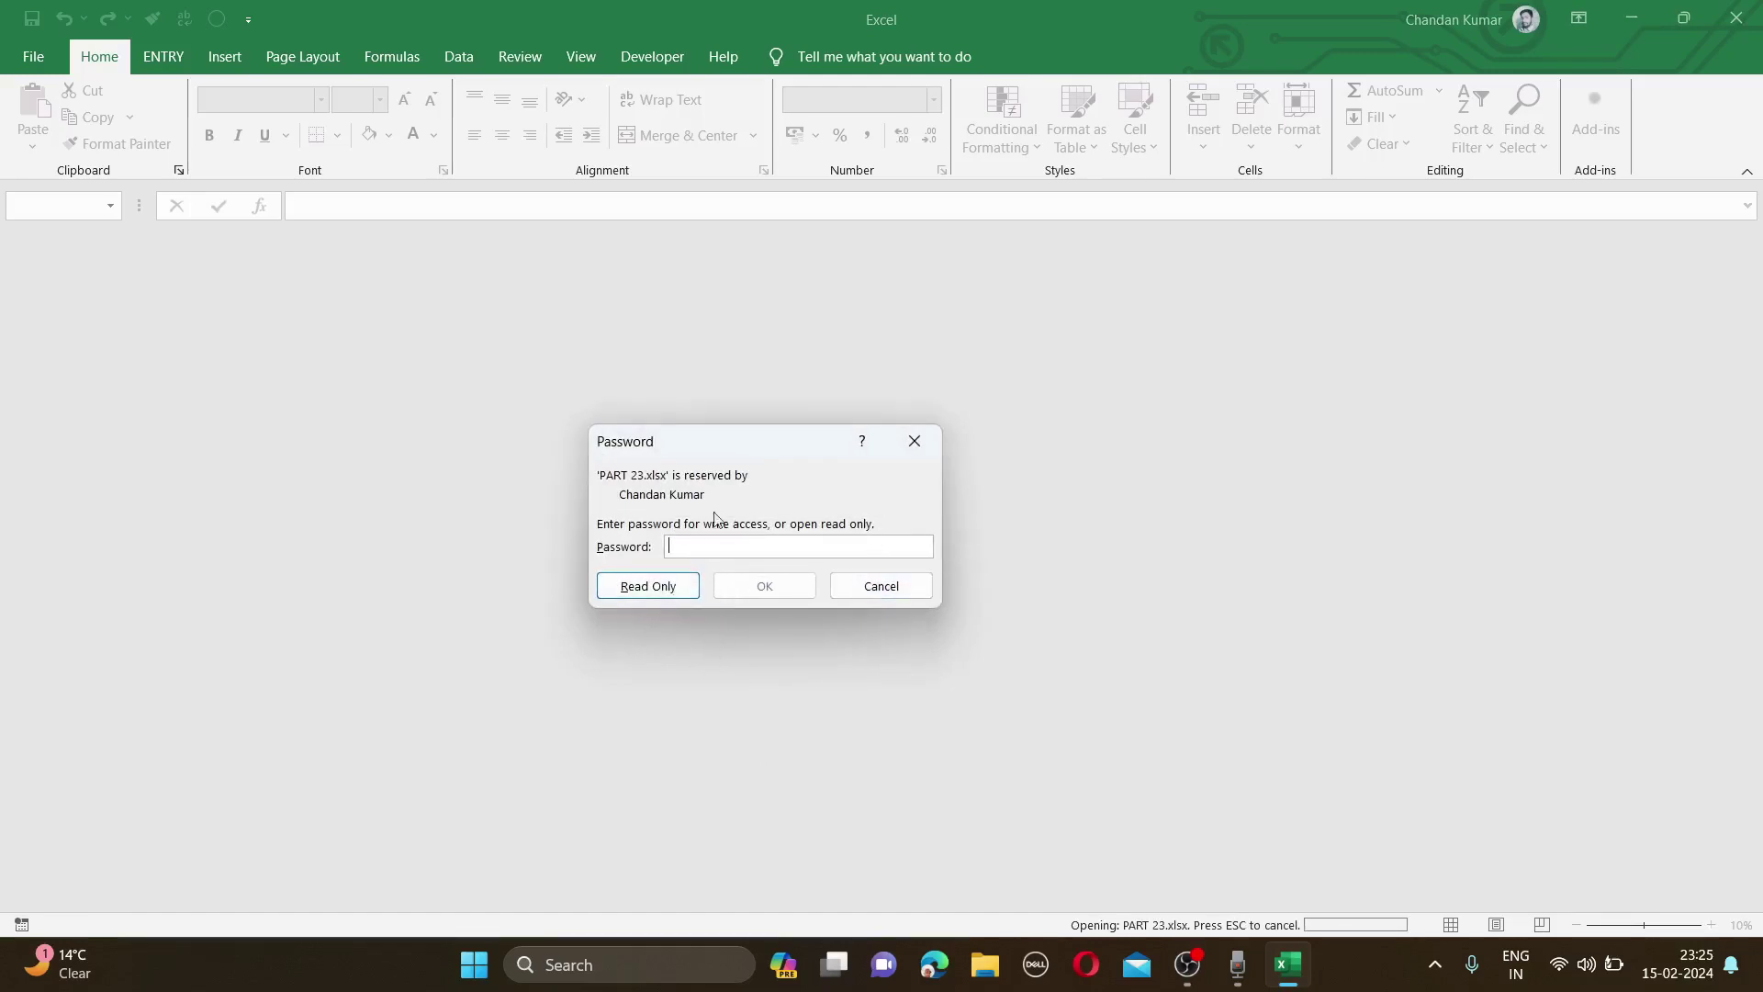
text(•)
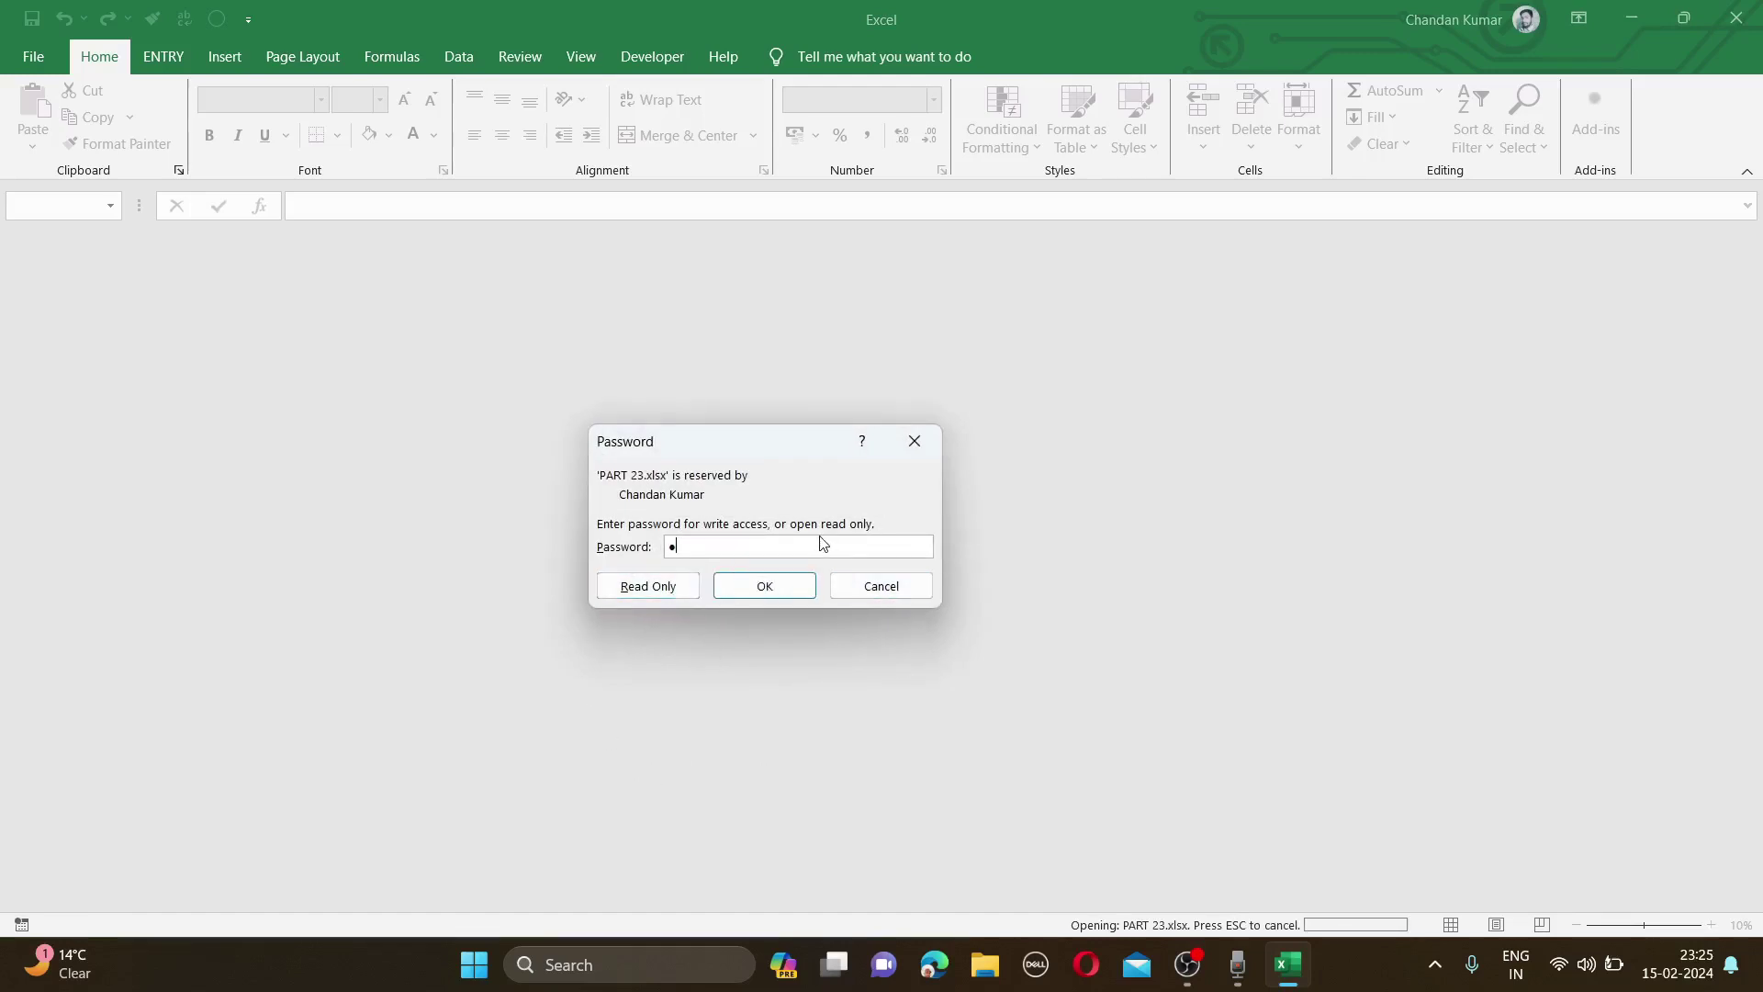
key(Return)
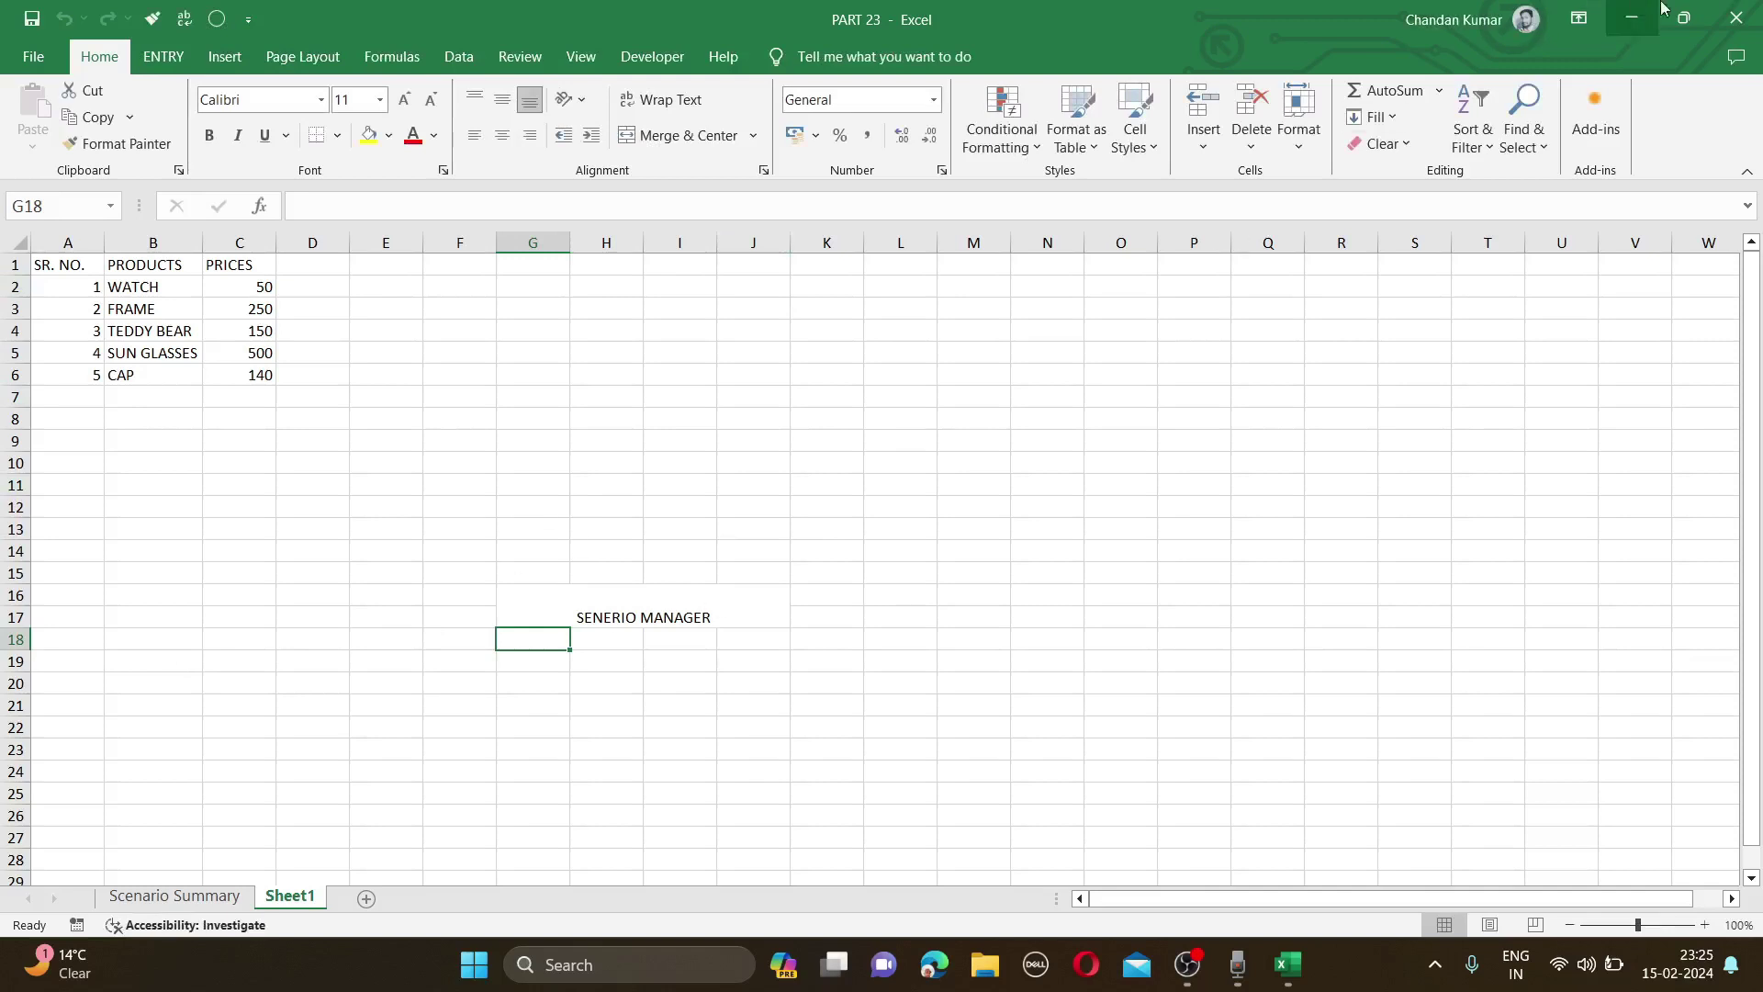
- Close PART 23 and exit Excel to the desktop
click(1736, 18)
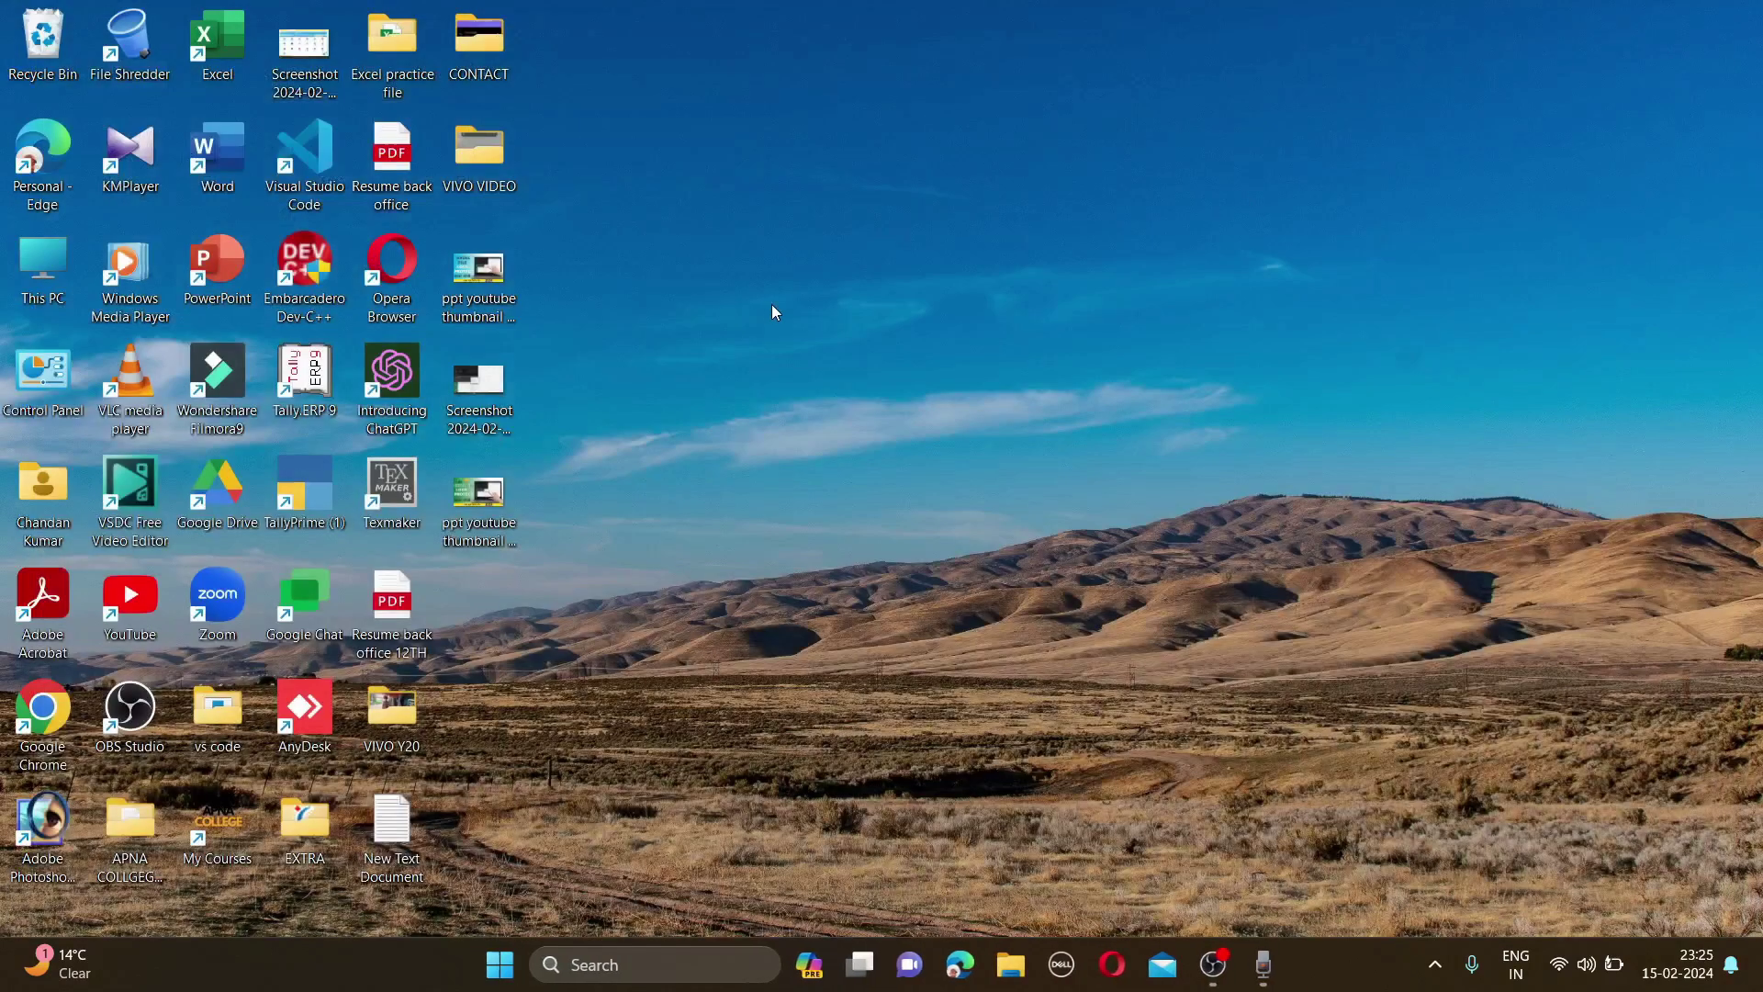